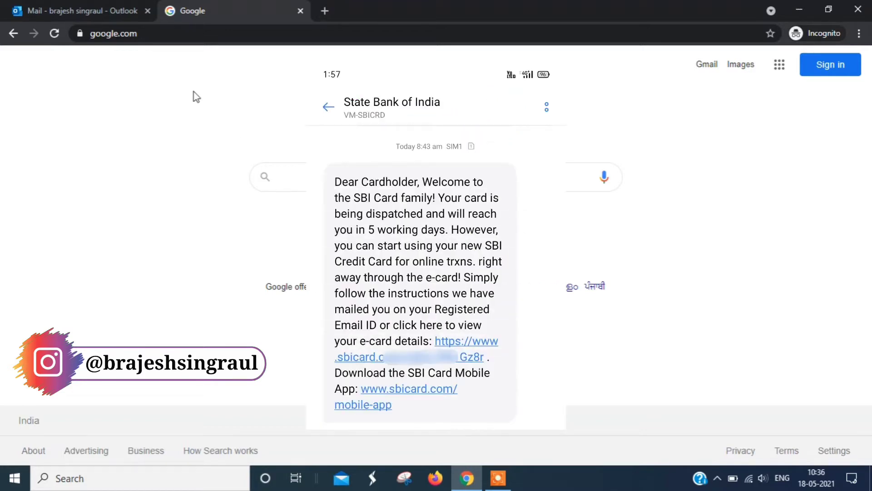
Bring up the SBI Credit Card welcome email in Outlook and read down to the View E-Card link.
left_click(88, 10)
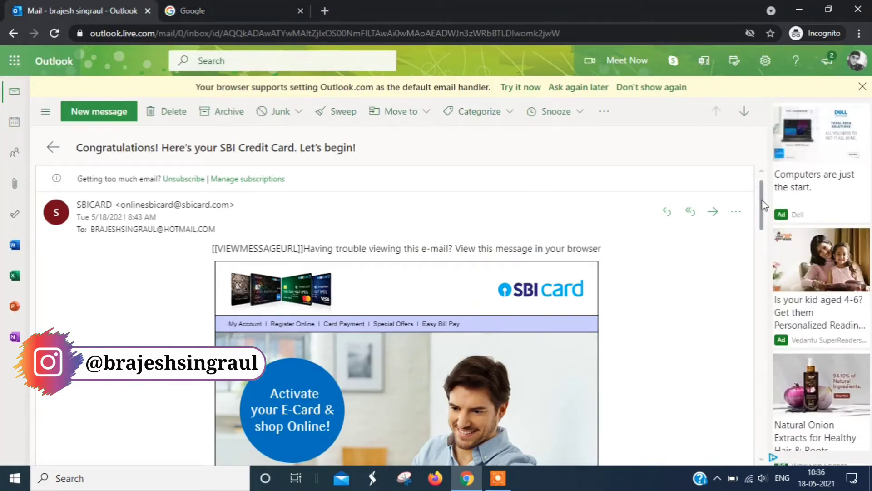
left_click_drag(763, 204, 751, 260)
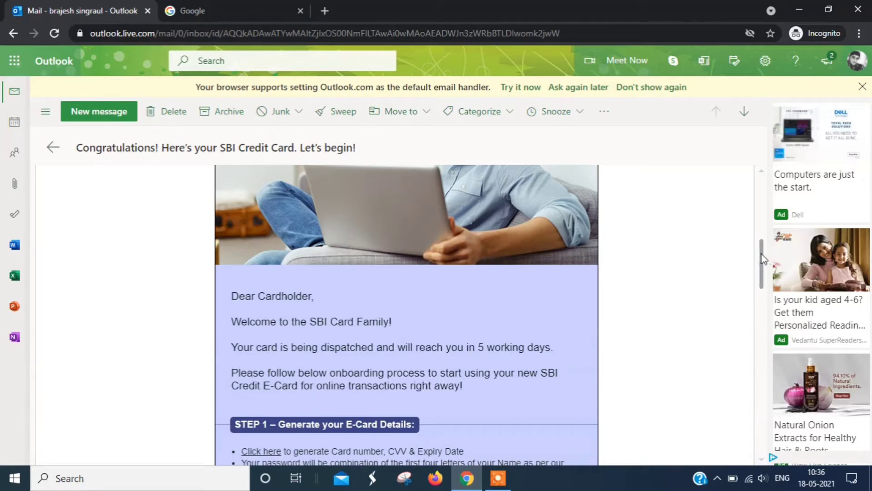
left_click_drag(763, 259, 758, 305)
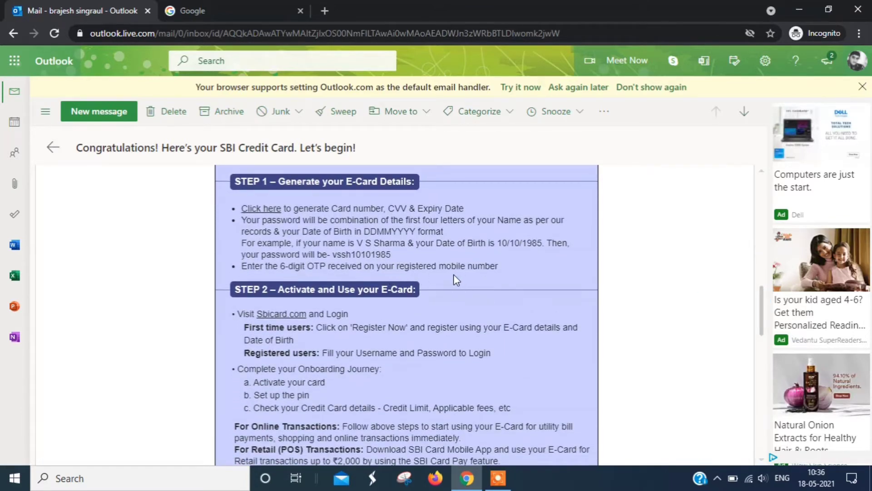
left_click_drag(762, 300, 744, 376)
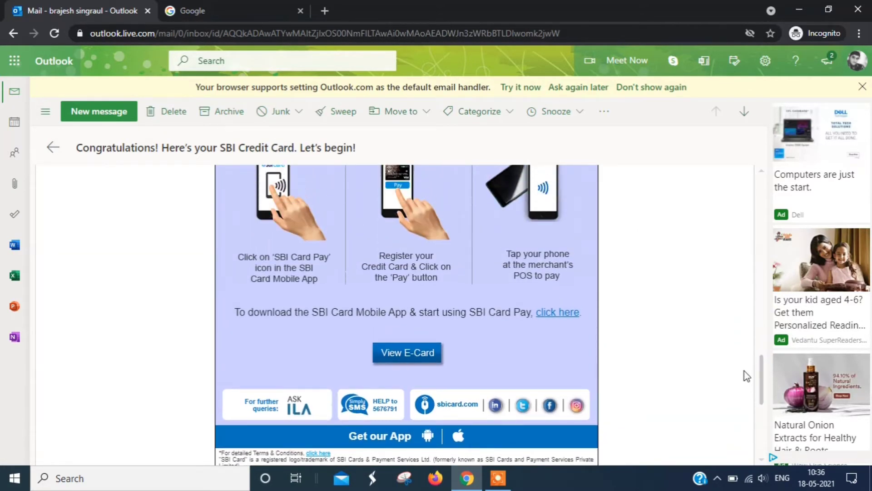
From View E-Card, enter the e-card password, then the 6-digit mobile OTP, to unlock the card details.
left_click(398, 359)
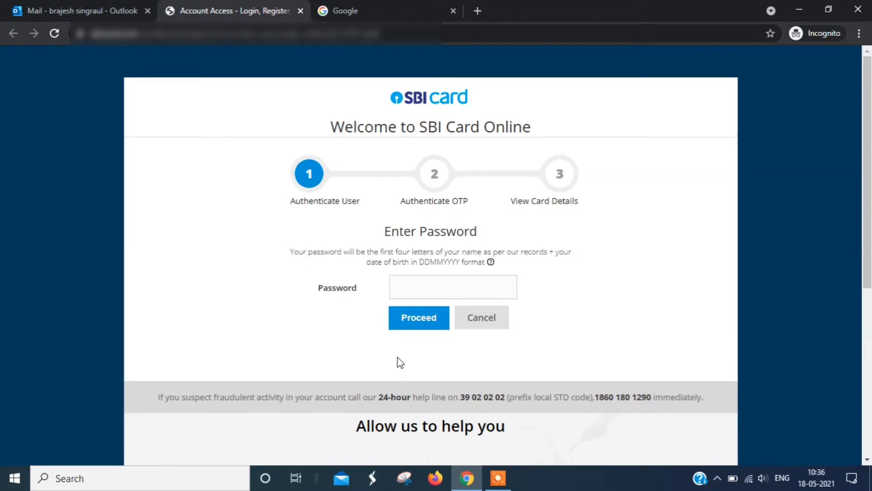
left_click(448, 297)
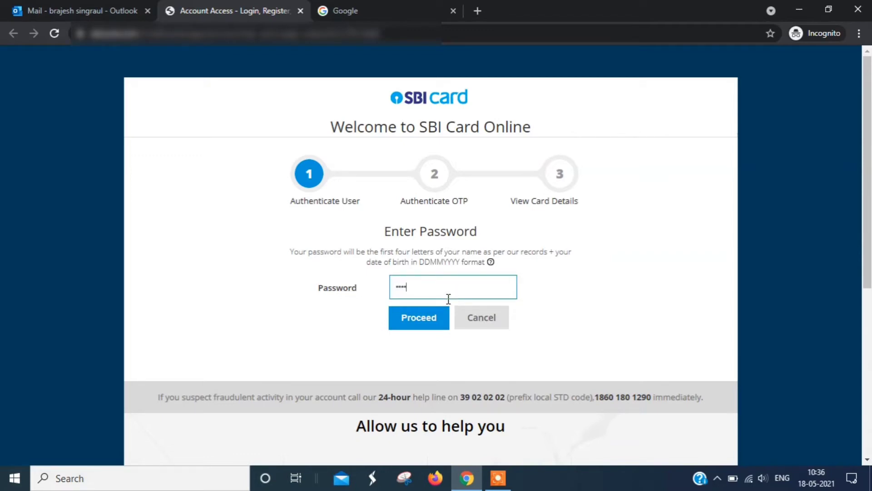
left_click(407, 329)
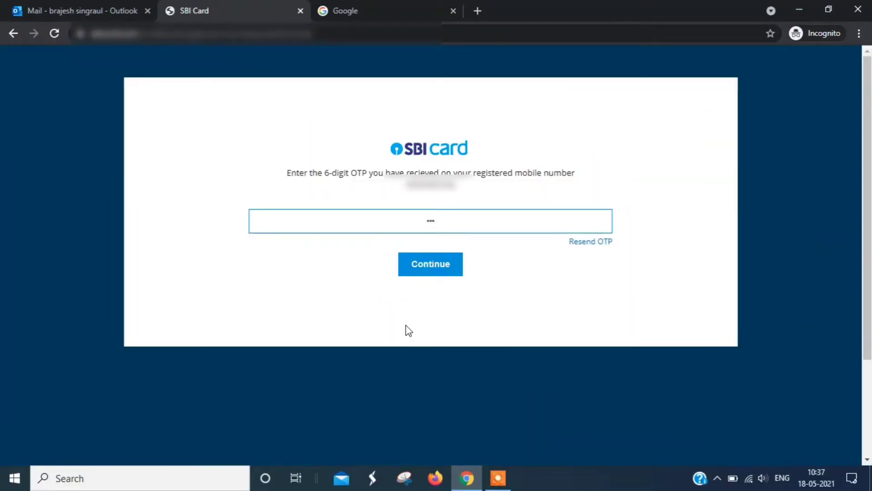
type("***")
left_click(430, 272)
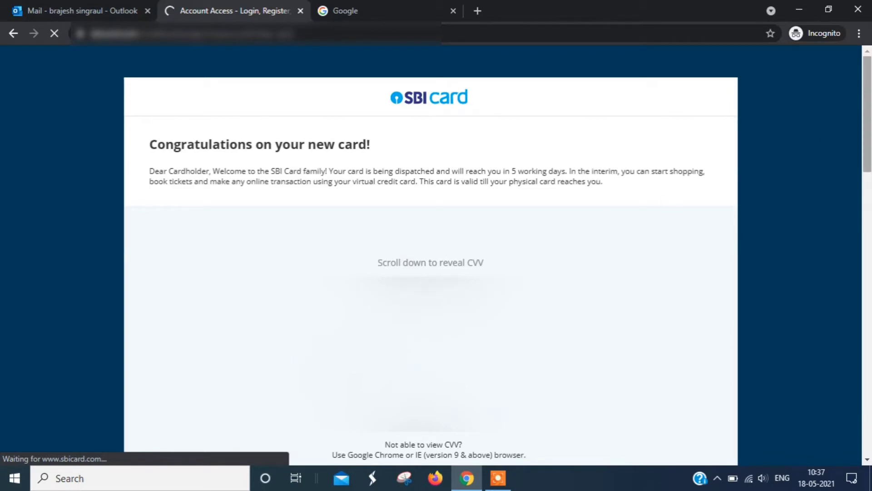
Scroll past the e-card image and choose Register Now under Register to SBI Card Online.
scroll(715, 177, "down", 3)
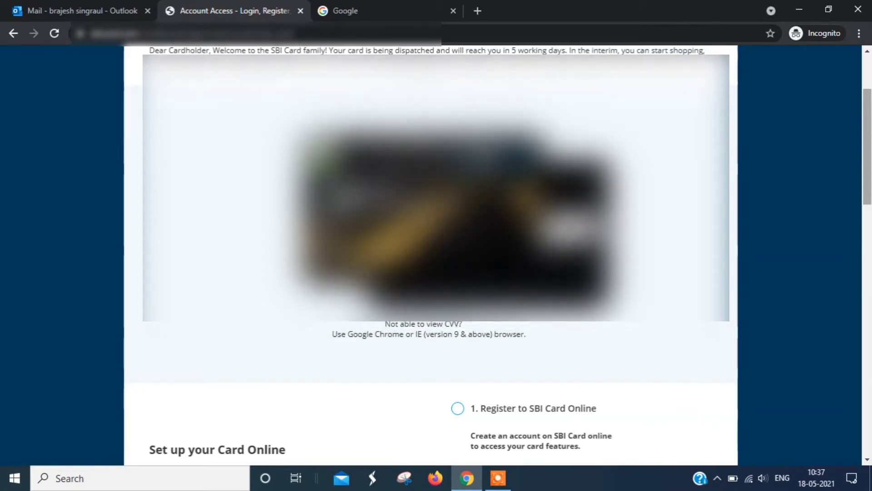
scroll(460, 130, "down", 6)
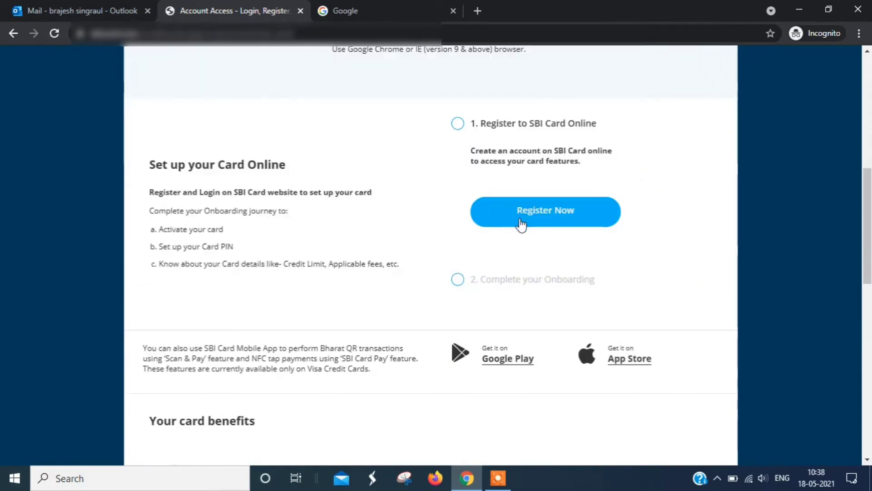
left_click(522, 224)
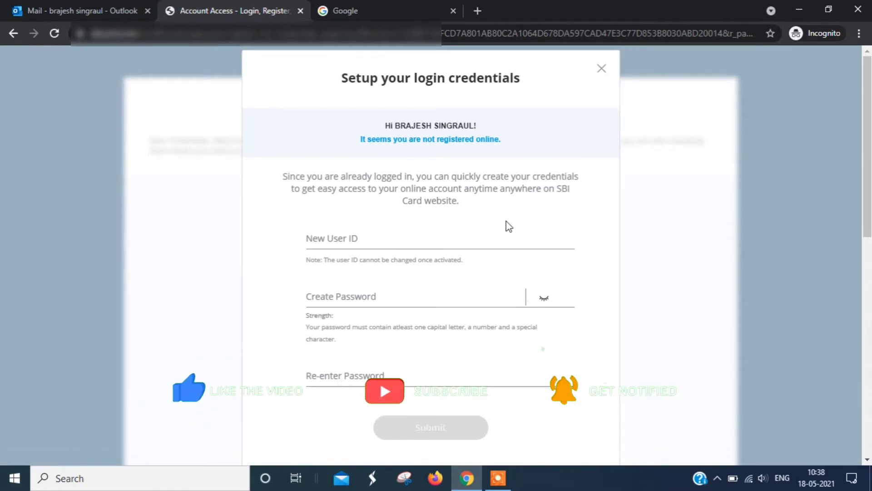
Enter a new user ID, create and re-enter a password, and submit the registration.
left_click(419, 236)
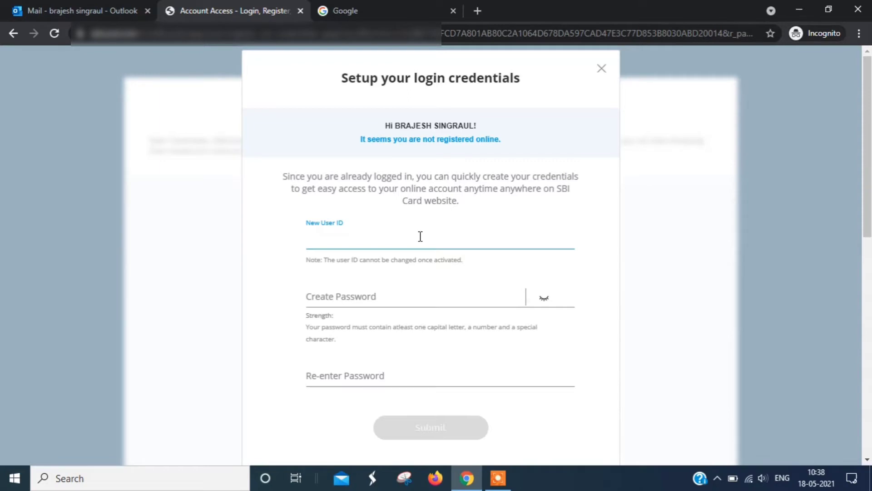
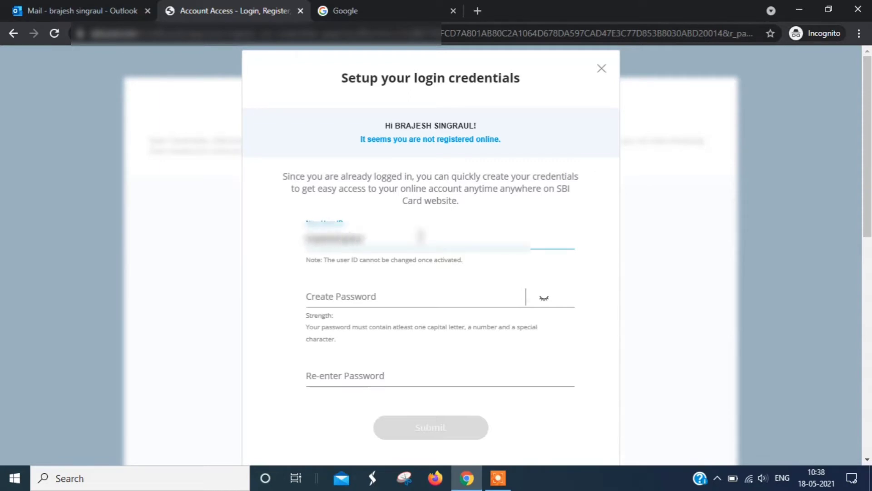
left_click(343, 296)
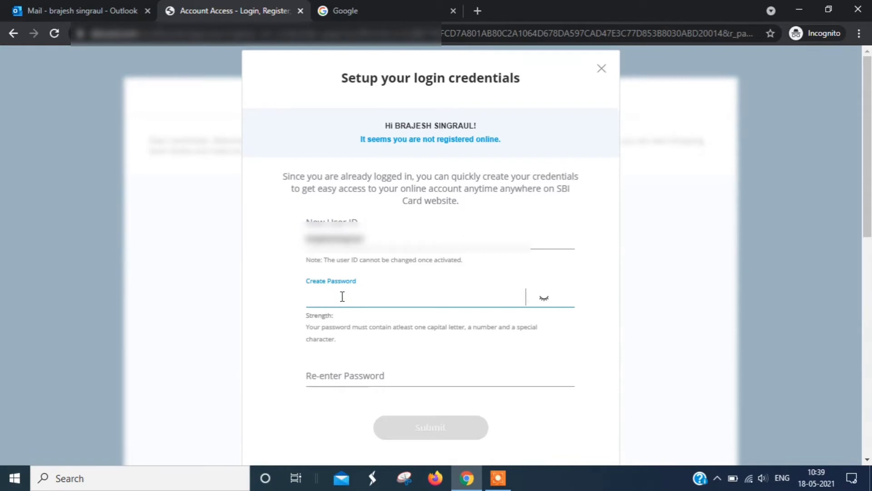
type("••••••••••")
key("Tab")
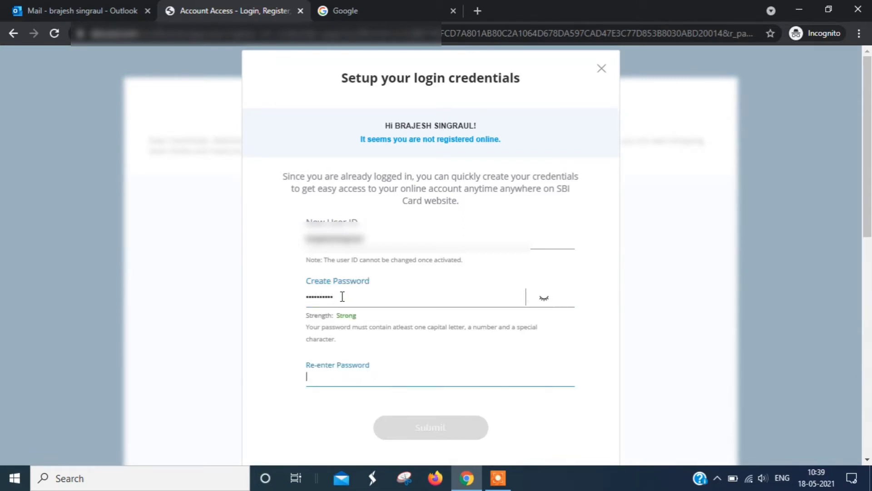
type("•••••")
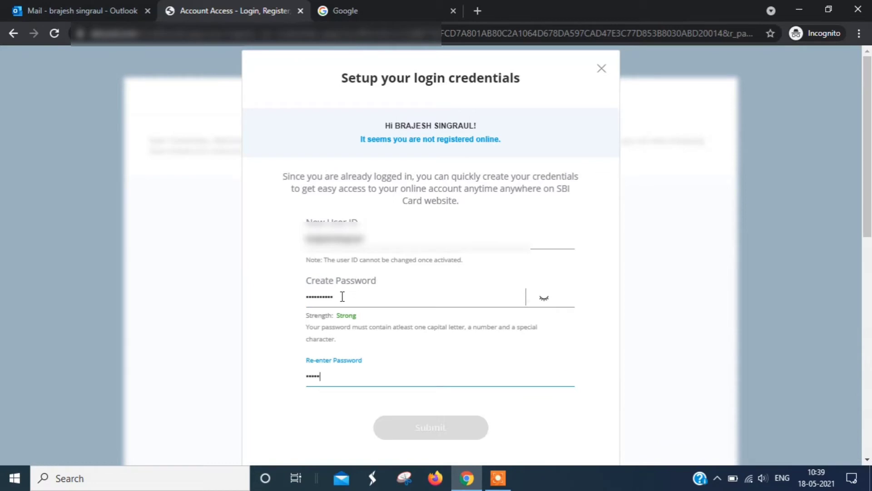
type("•••")
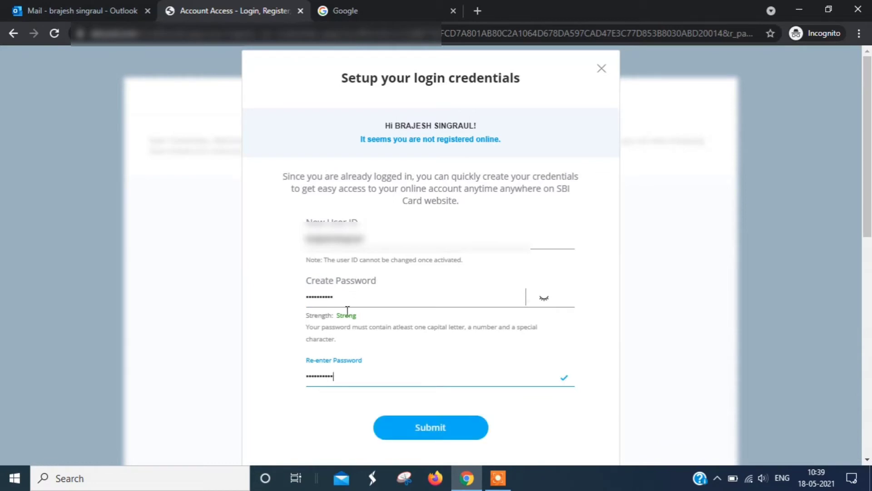
left_click(414, 428)
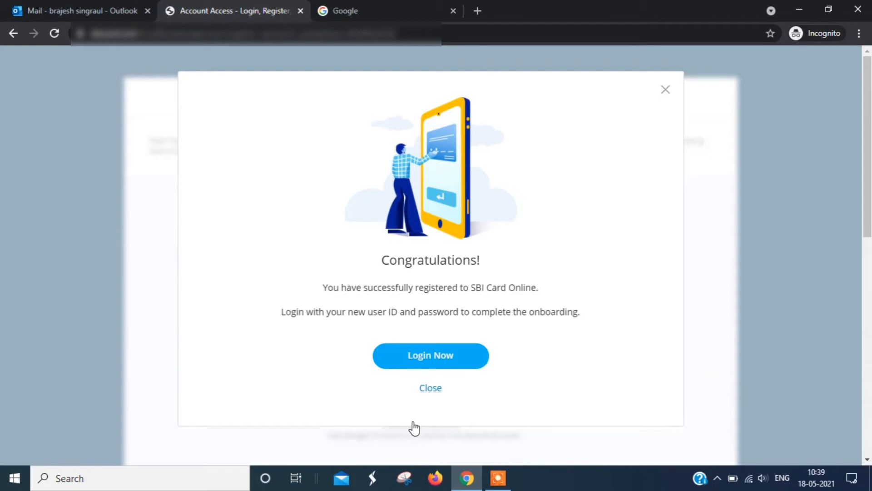
Go to the login page and sign in by User ID with the new user ID and password.
left_click(413, 362)
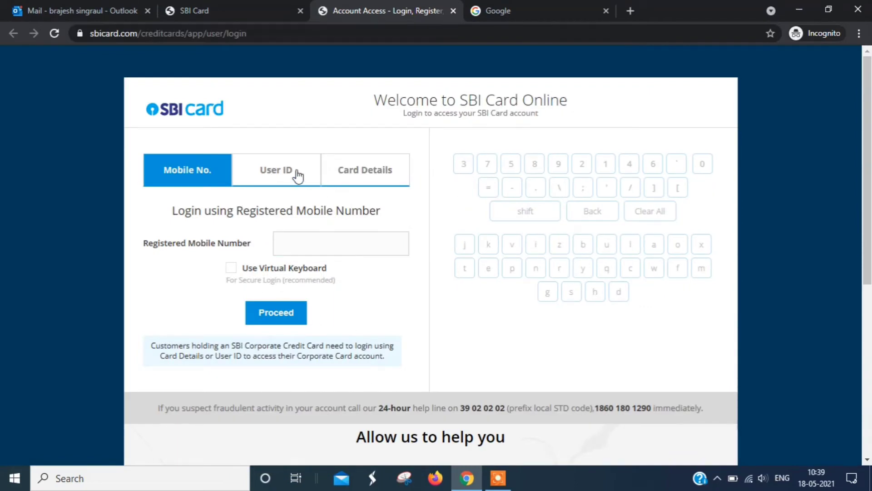
left_click(291, 170)
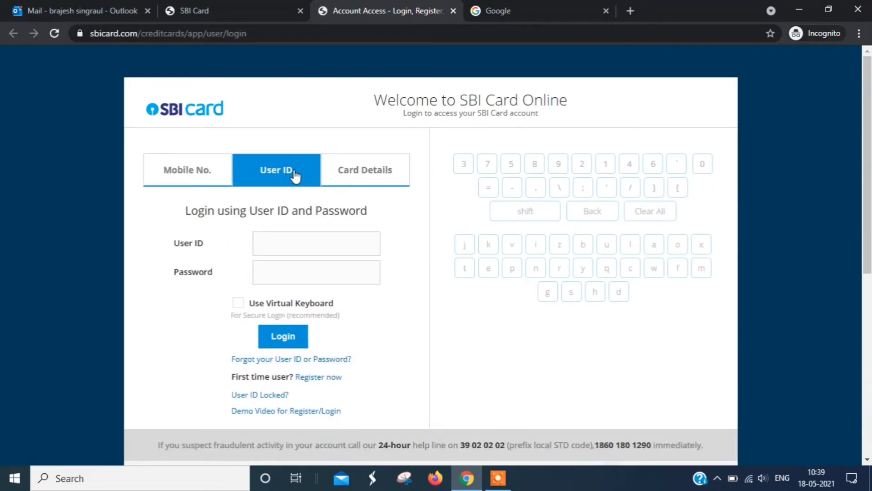
left_click(270, 243)
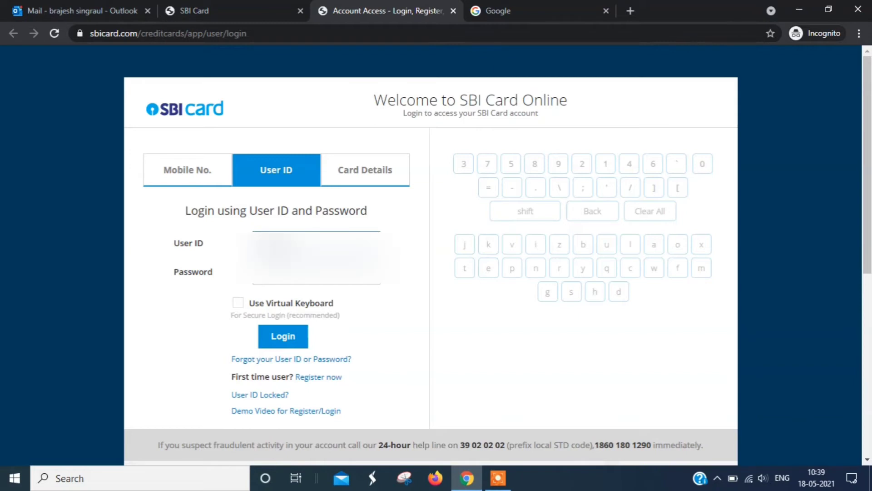
left_click(316, 275)
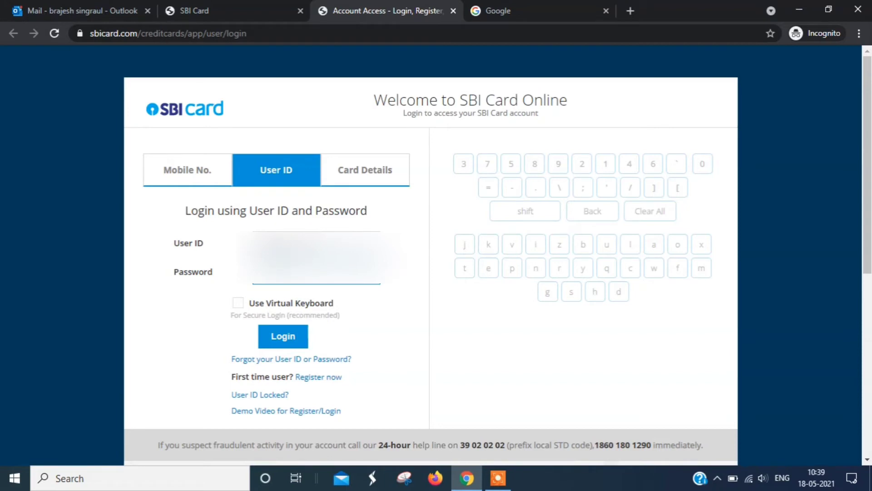
left_click(282, 339)
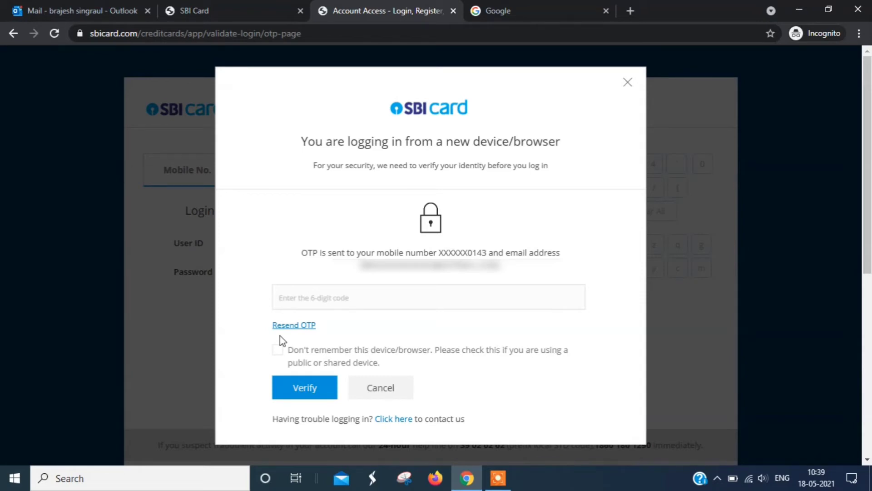
Enter the 6-digit new-device OTP and verify it to finish logging in.
left_click(303, 297)
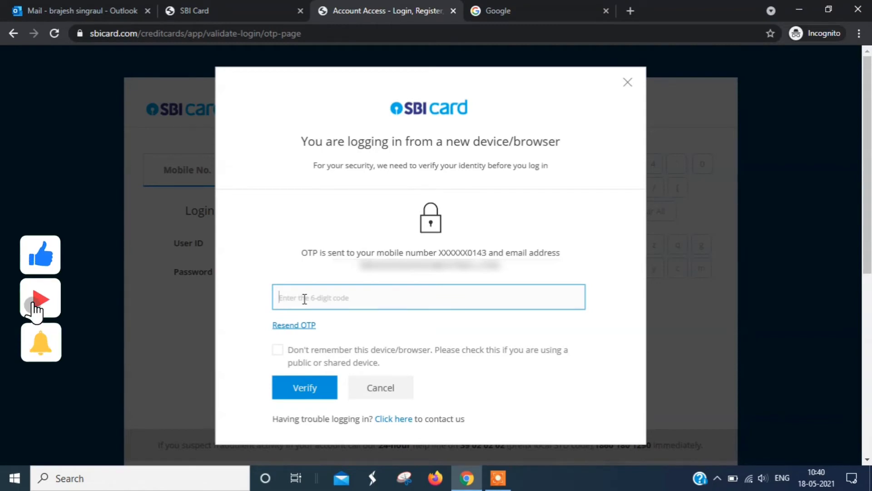
type("••••••")
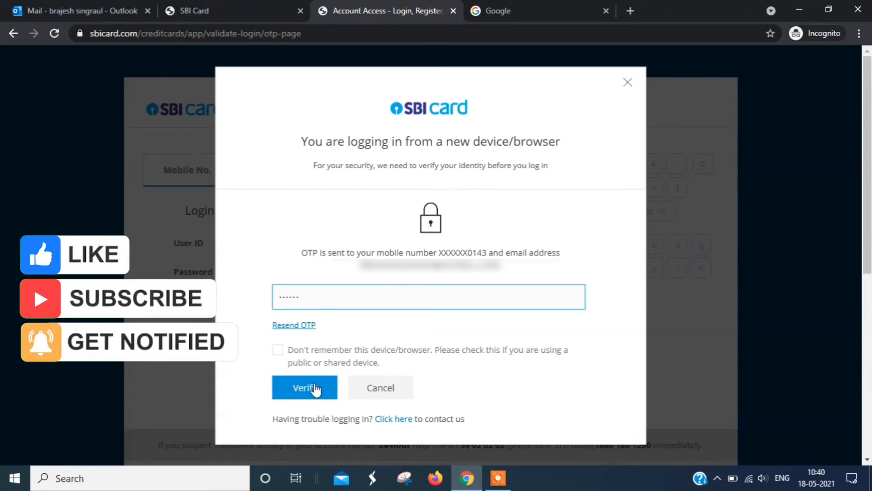
left_click(288, 391)
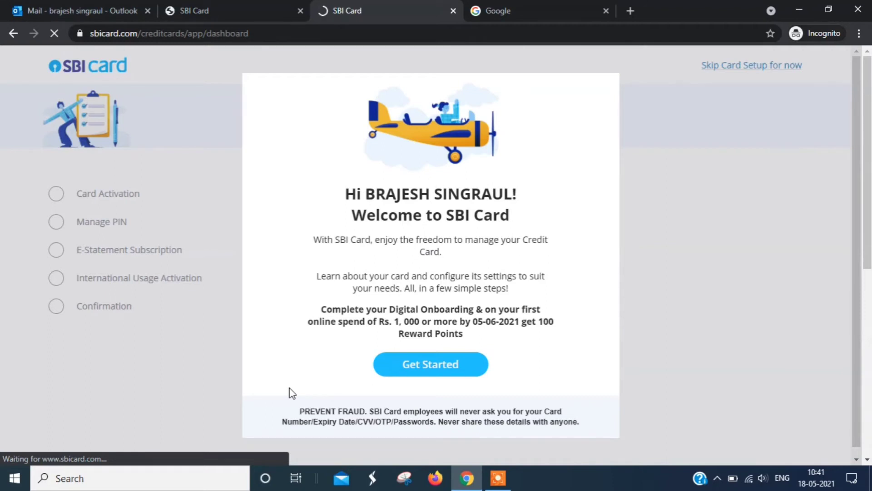
Start card setup, move past activation, and set a new 4-digit PIN confirmed with the OTP.
left_click(429, 370)
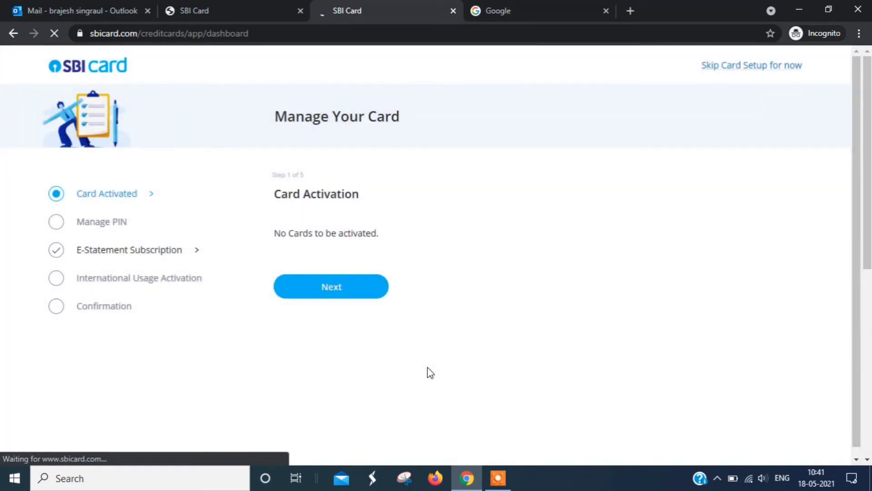
left_click(333, 296)
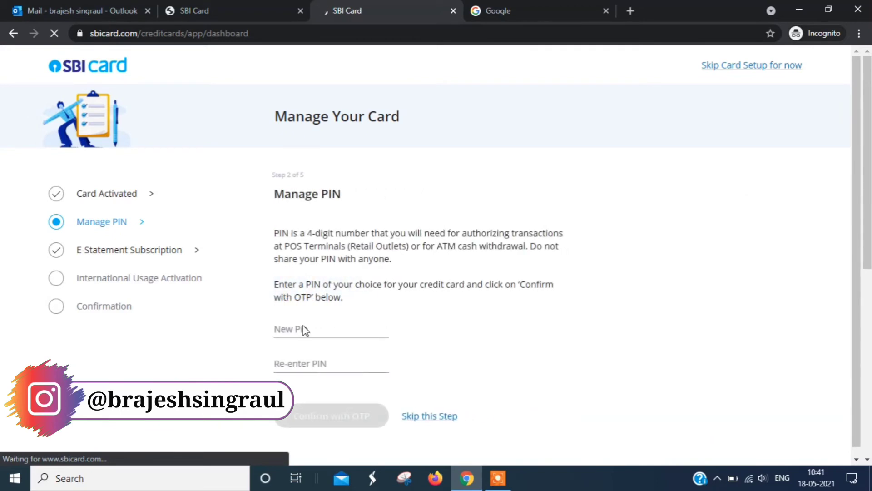
left_click(289, 334)
type("********")
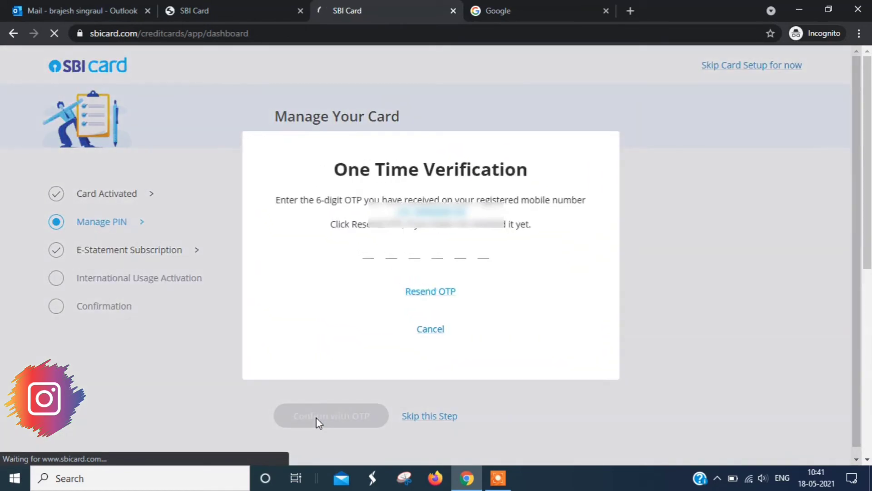
left_click(370, 251)
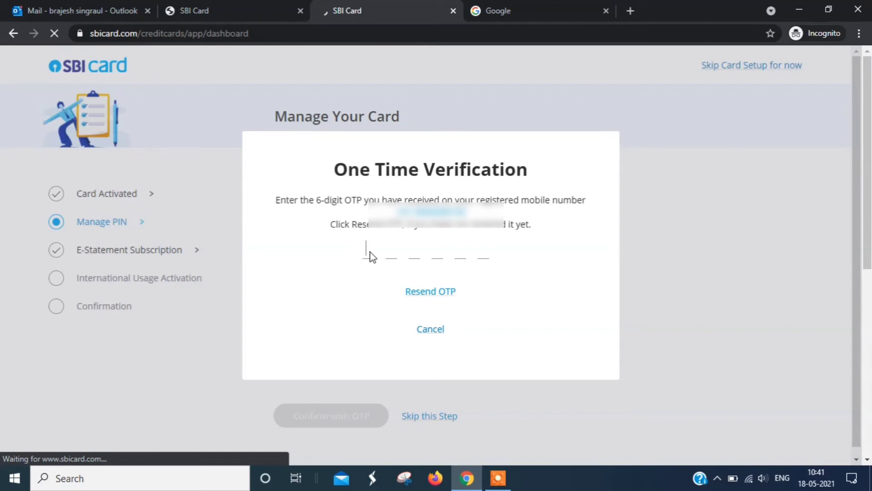
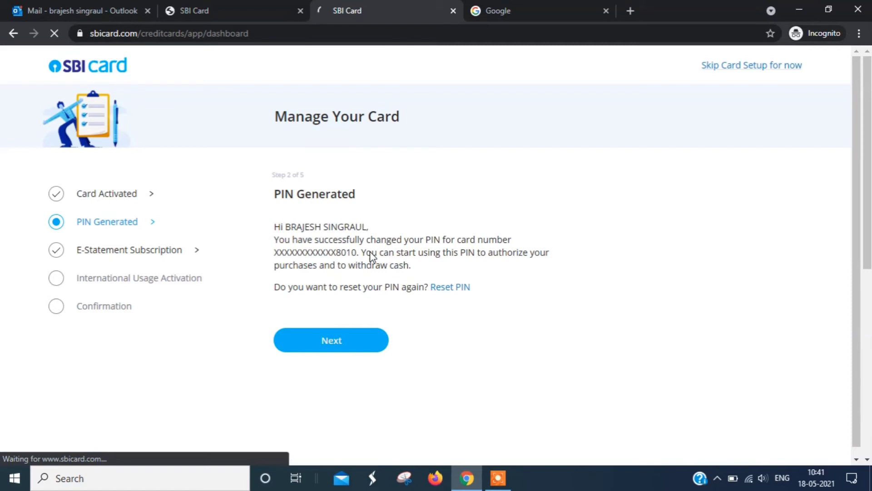
Continue past PIN Generated and E-Statement Subscribed, then skip International Usage Activation.
left_click(331, 344)
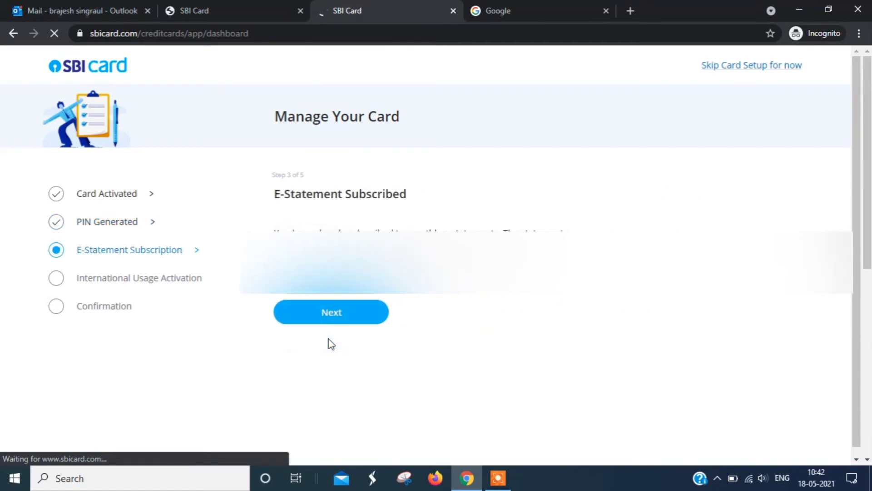
left_click(343, 315)
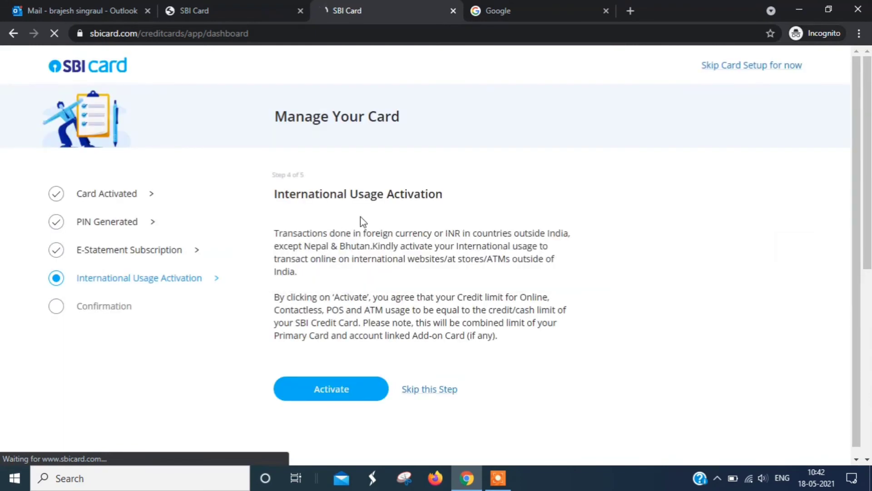
left_click(428, 390)
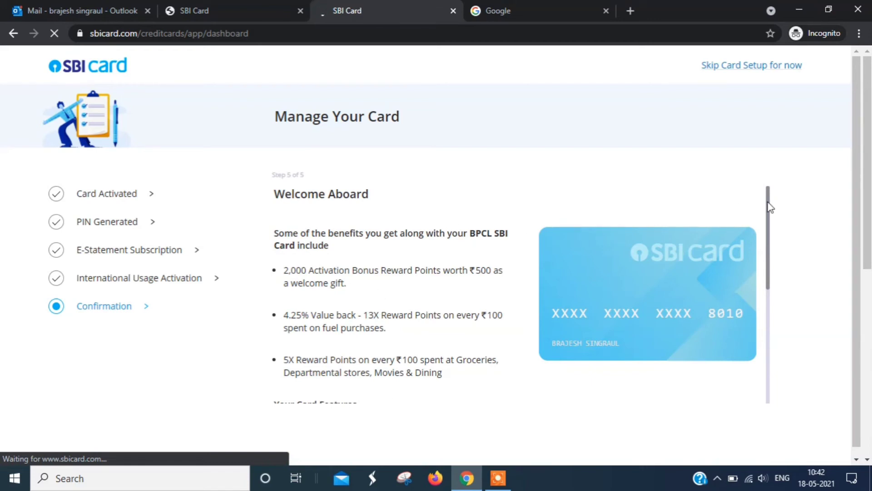
Scroll through the Welcome Aboard benefits, fees and payment options, then Finish onboarding.
left_click_drag(868, 186, 871, 216)
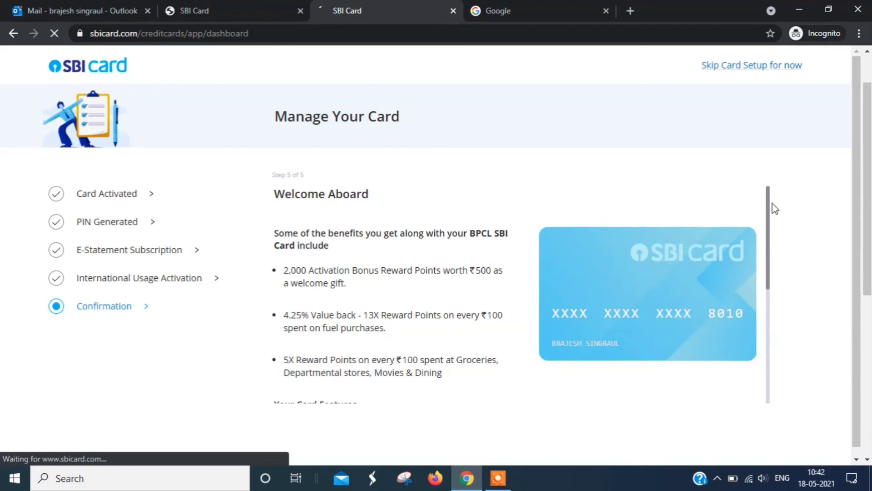
left_click_drag(771, 211, 763, 269)
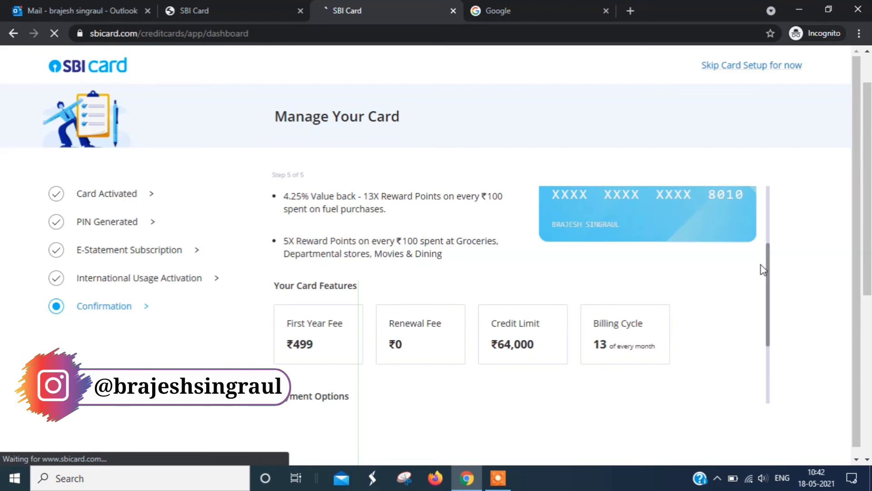
left_click_drag(769, 269, 766, 336)
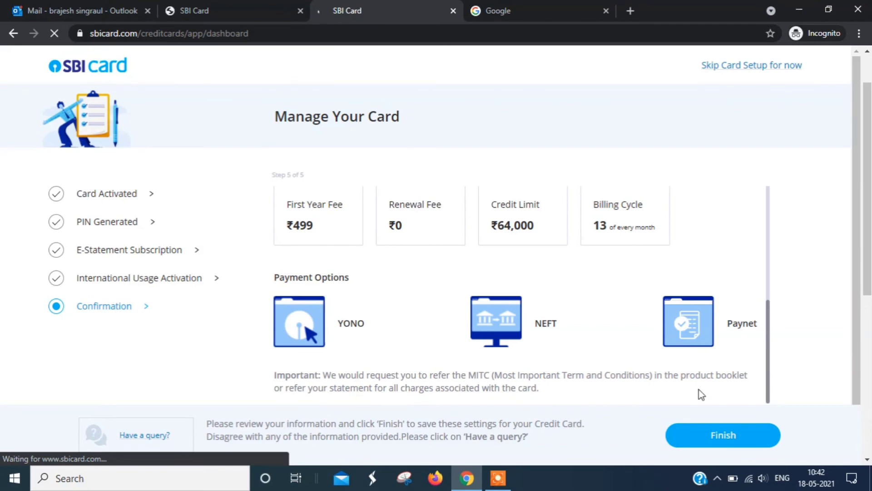
left_click(723, 436)
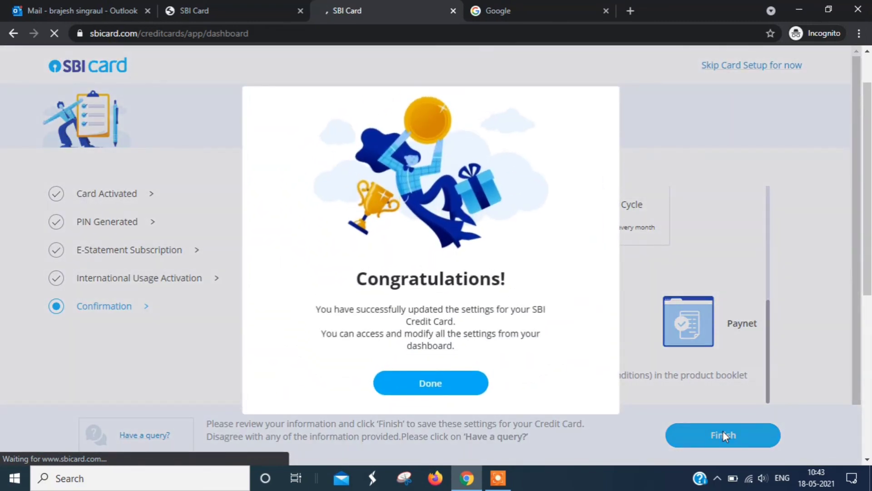
Dismiss the Congratulations message with Done and continue to the card dashboard.
left_click(431, 384)
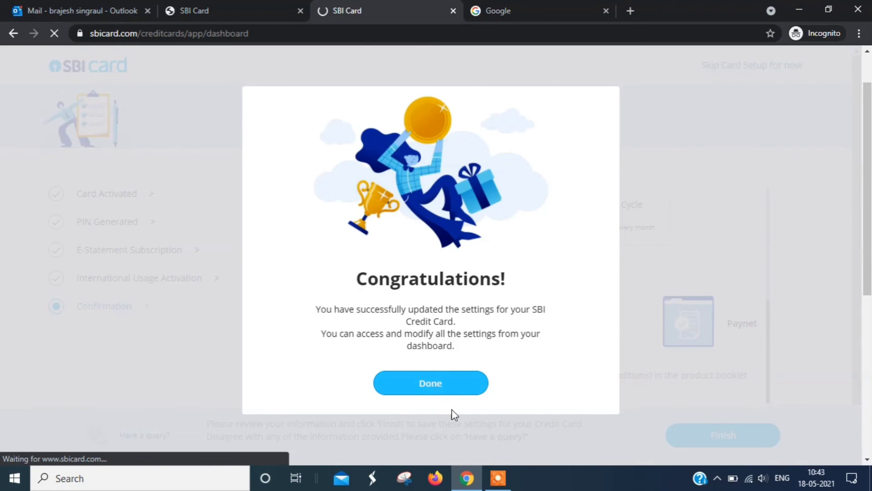
left_click(421, 386)
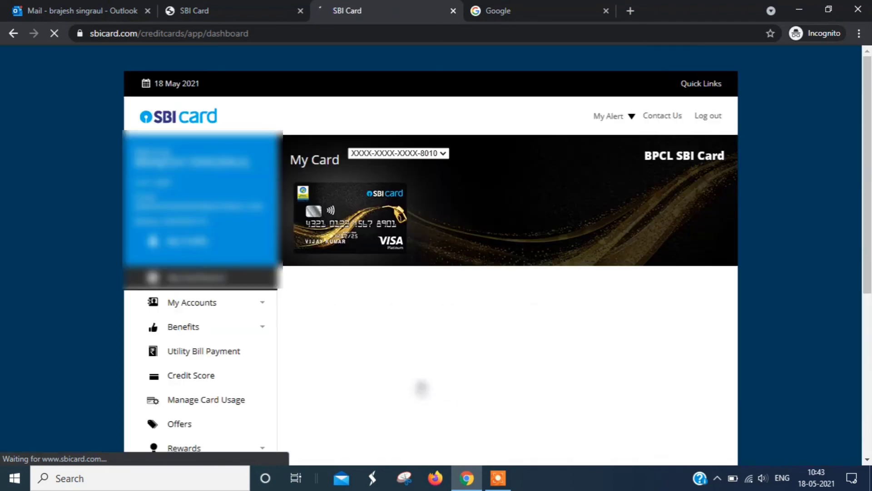